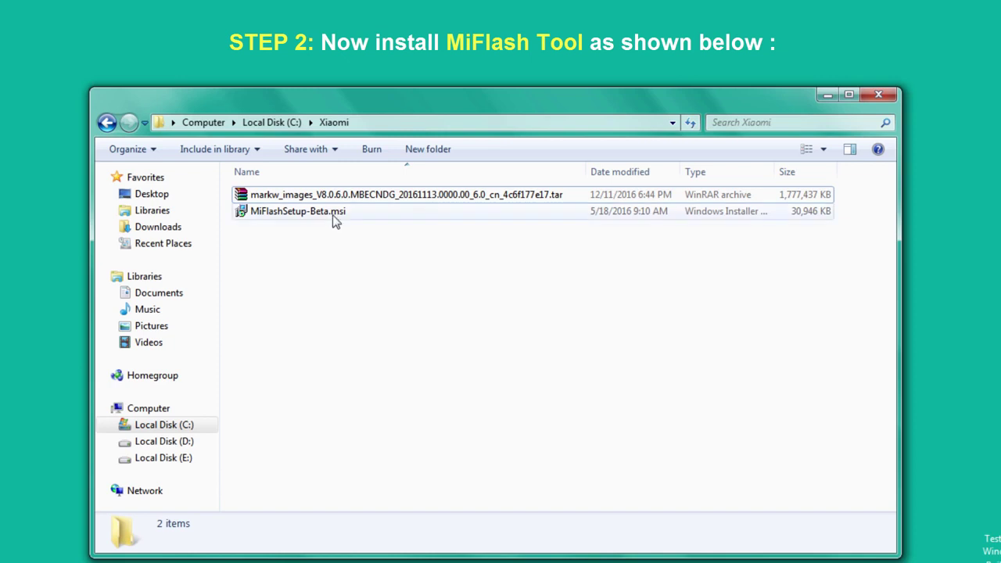
Launch the installation of MiFlashSetup-Beta.msi and advance past the welcome page to the installation folder selection.
left_click(335, 217)
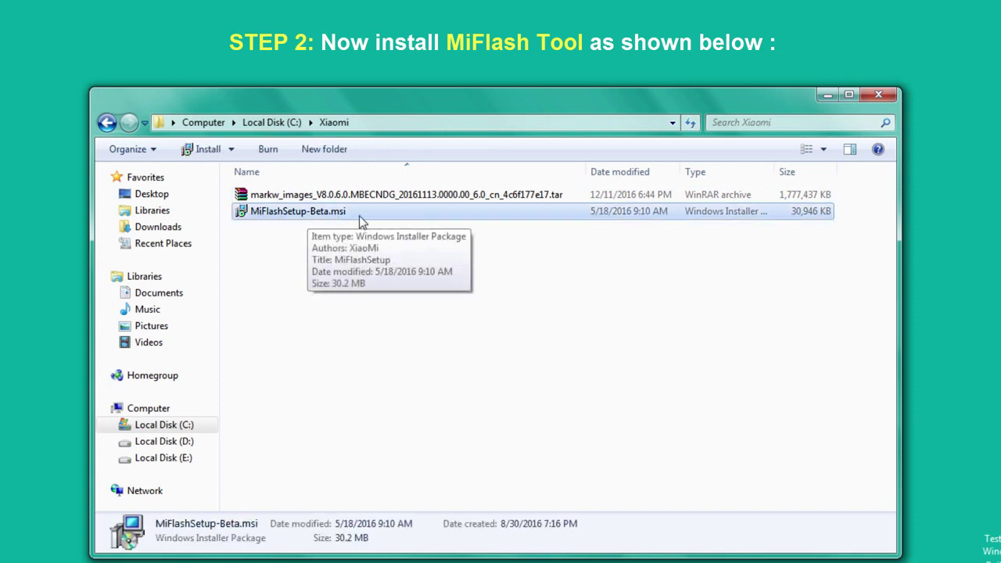
right_click(360, 219)
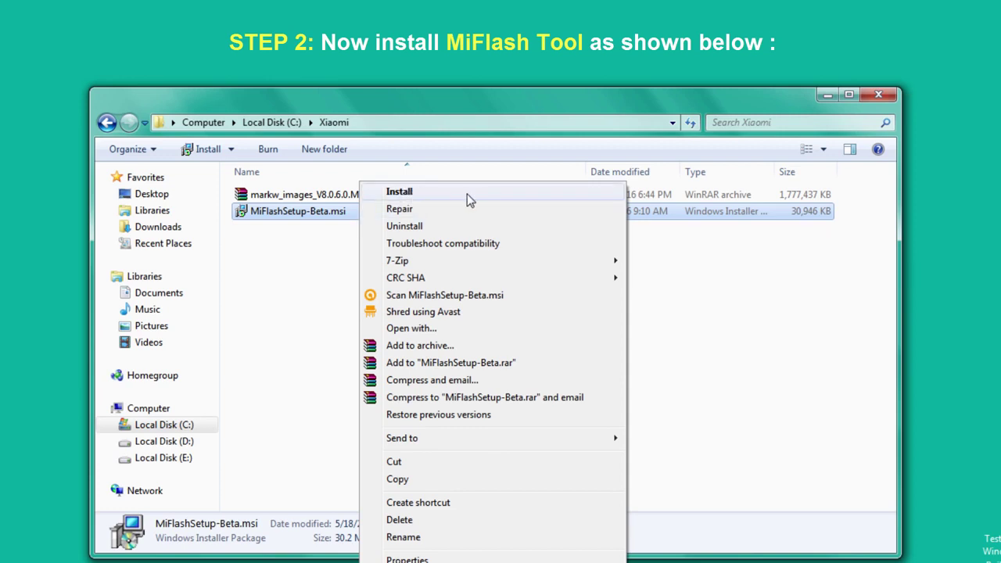
left_click(472, 195)
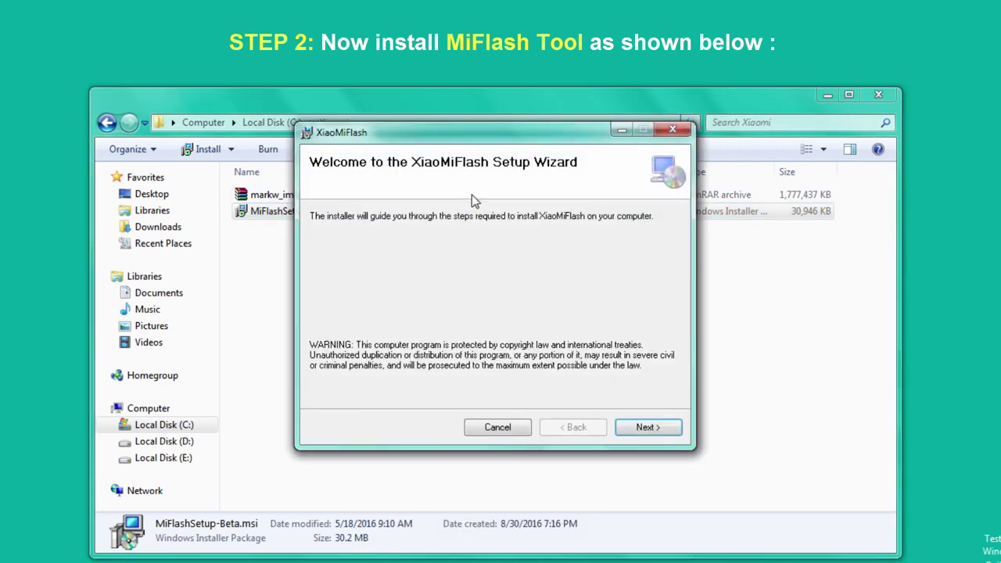
left_click(671, 429)
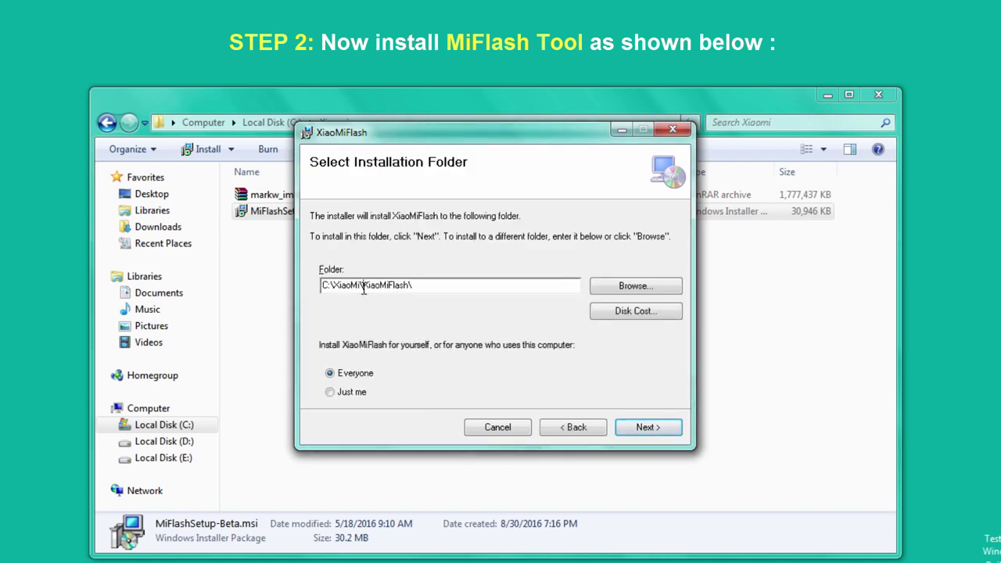
Set the installation folder to C:\XiaoMiFlash\ and accept it, keeping the installation for everyone.
key("BackSpace")
key("BackSpace")
key("BackSpace")
key("BackSpace")
key("BackSpace")
key("BackSpace")
key("BackSpace")
key("BackSpace")
left_click_drag(382, 285, 312, 286)
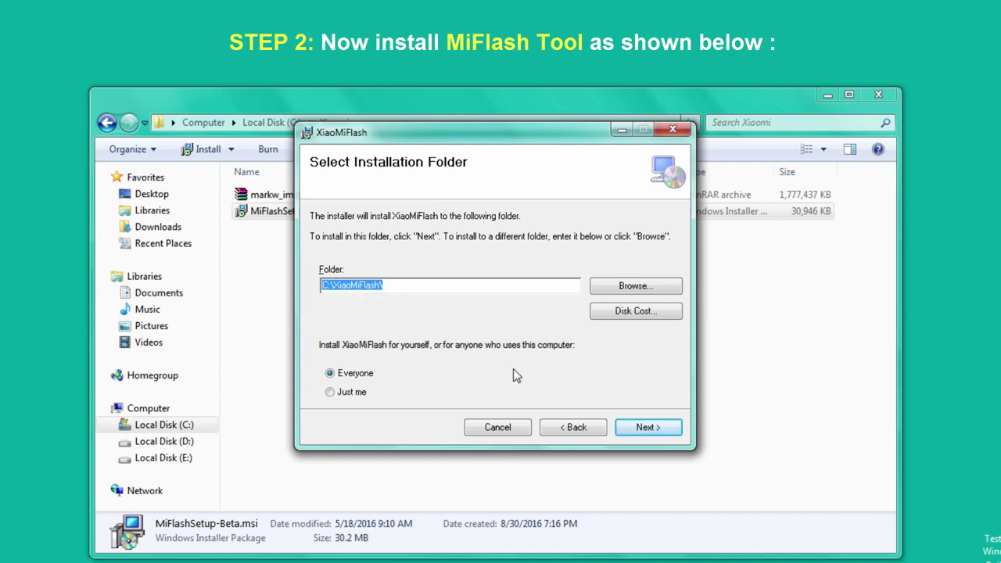
left_click(657, 435)
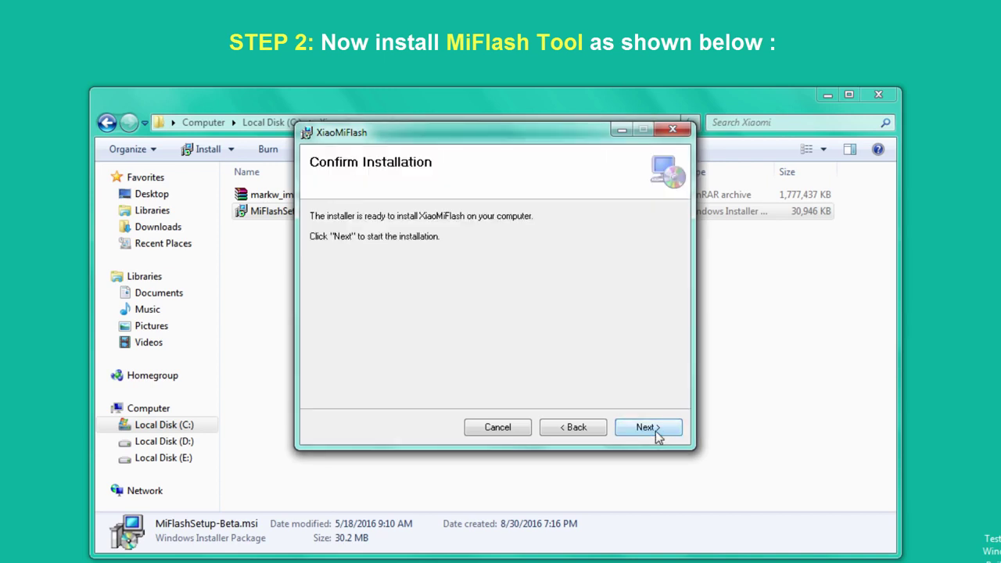
Start the XiaoMiFlash installation and close the setup wizard once it finishes.
left_click(656, 429)
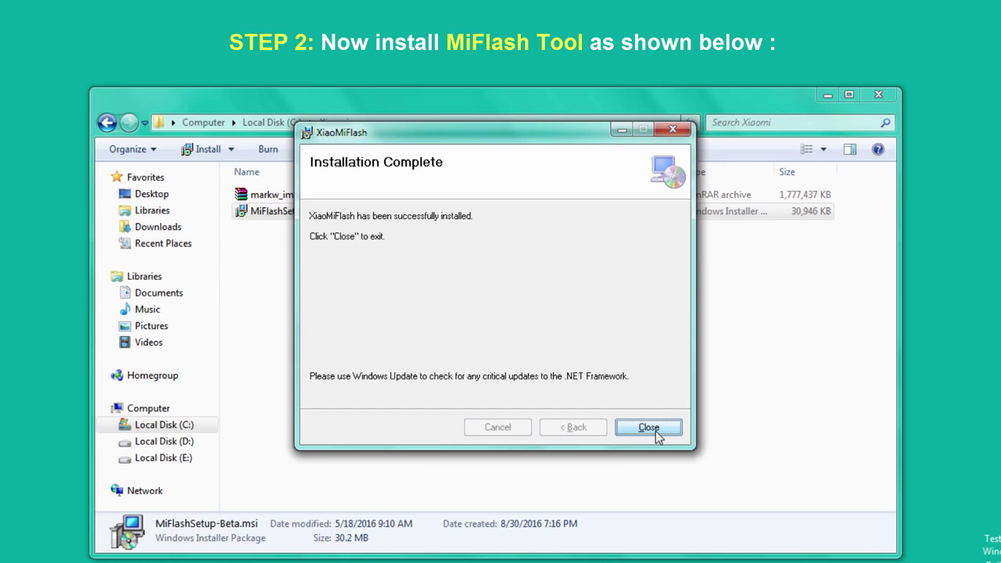
left_click(649, 428)
left_click(420, 295)
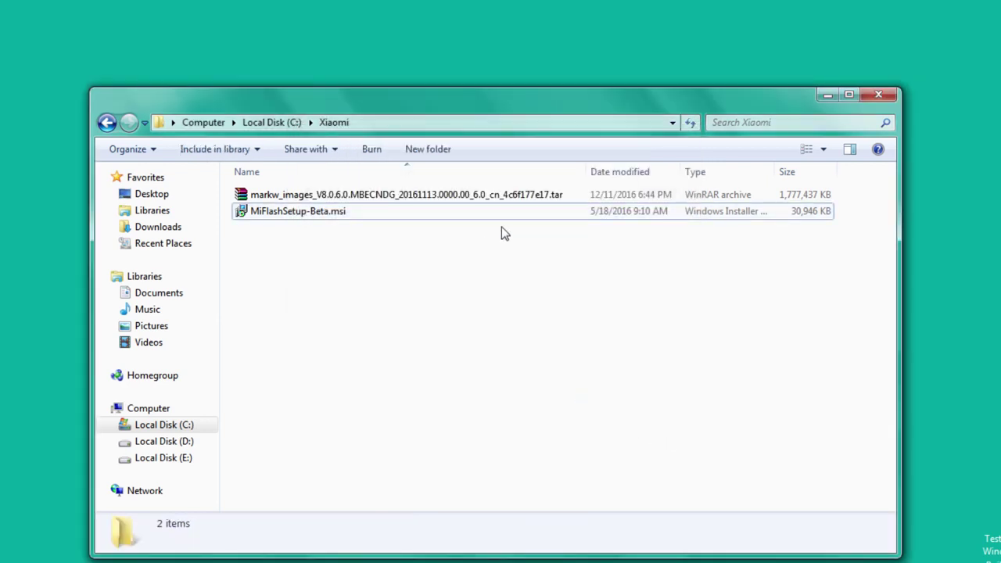
Extract the stock ROM archive markw_images_V8.0.6.0.MBECNDG_20161113.0000.00_6.0_cn_4c6f177e17.tar directly into the current Xiaomi folder.
left_click(478, 202)
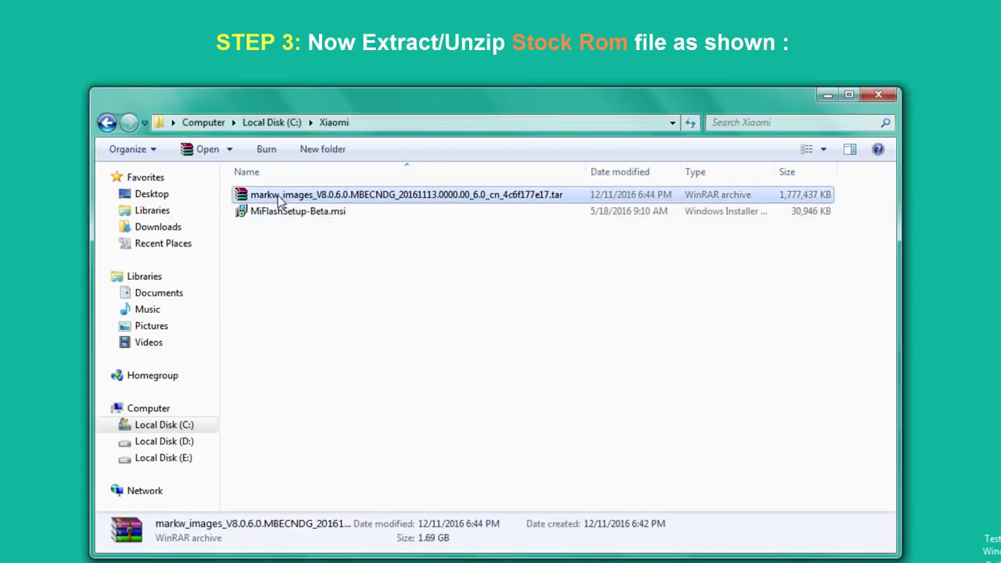
right_click(562, 201)
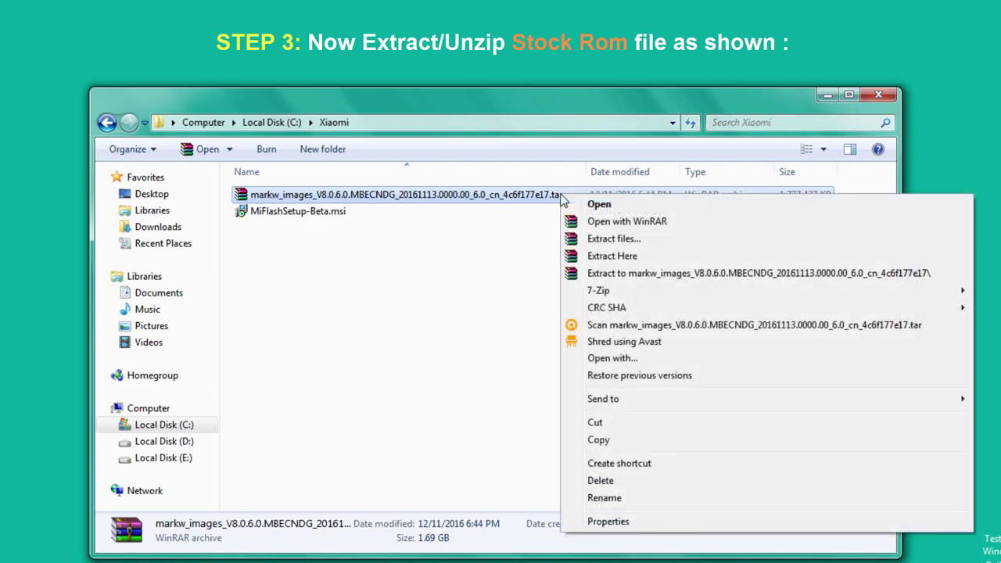
left_click(700, 257)
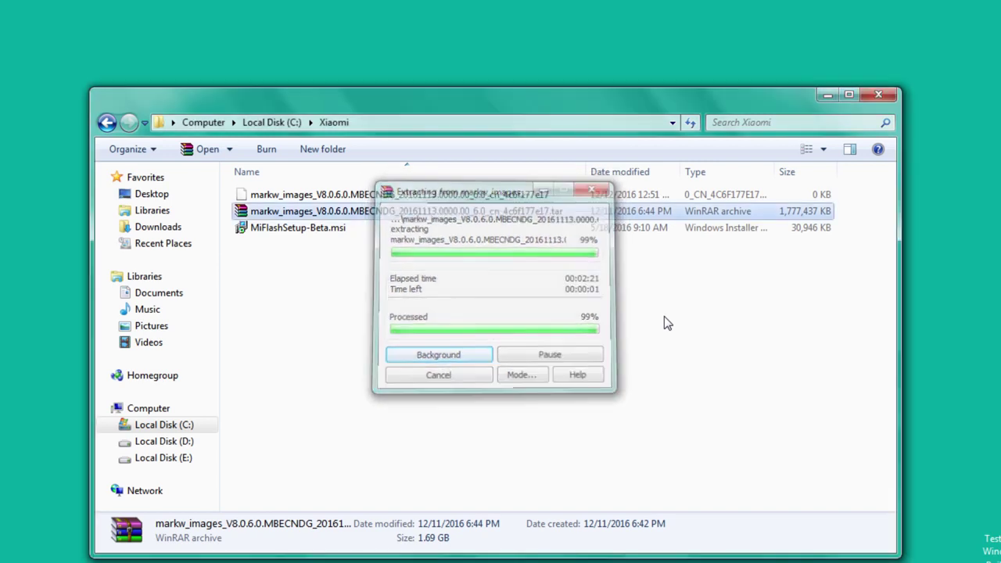
left_click(576, 287)
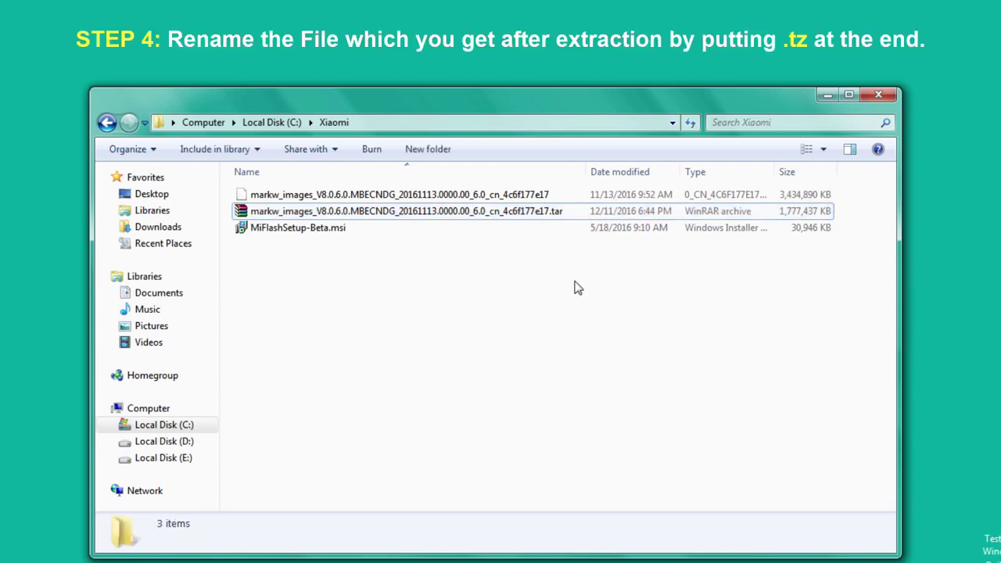
Rename the extracted extensionless markw_images file by appending .tz to its name, and confirm the extension change.
left_click(496, 198)
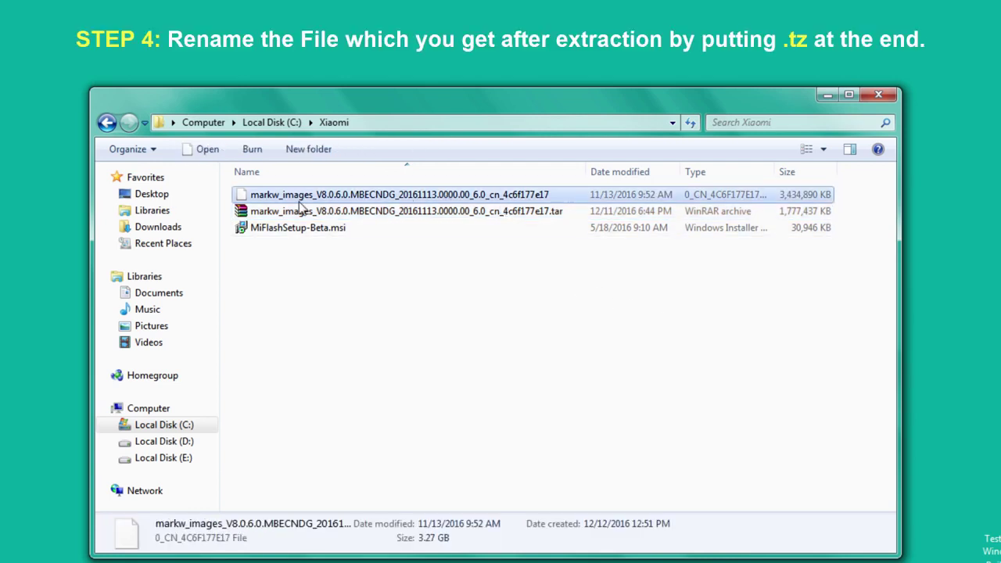
right_click(551, 200)
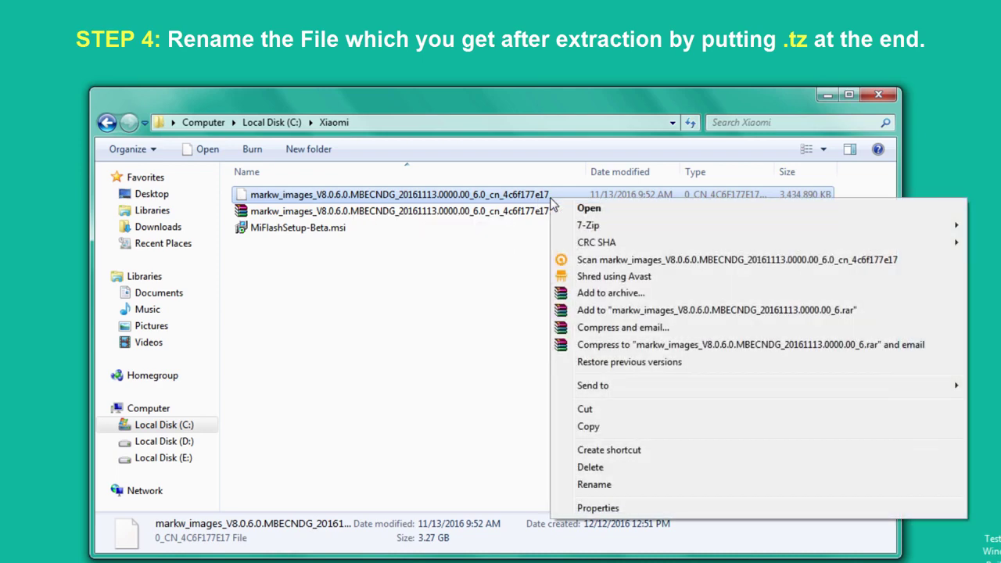
left_click(627, 484)
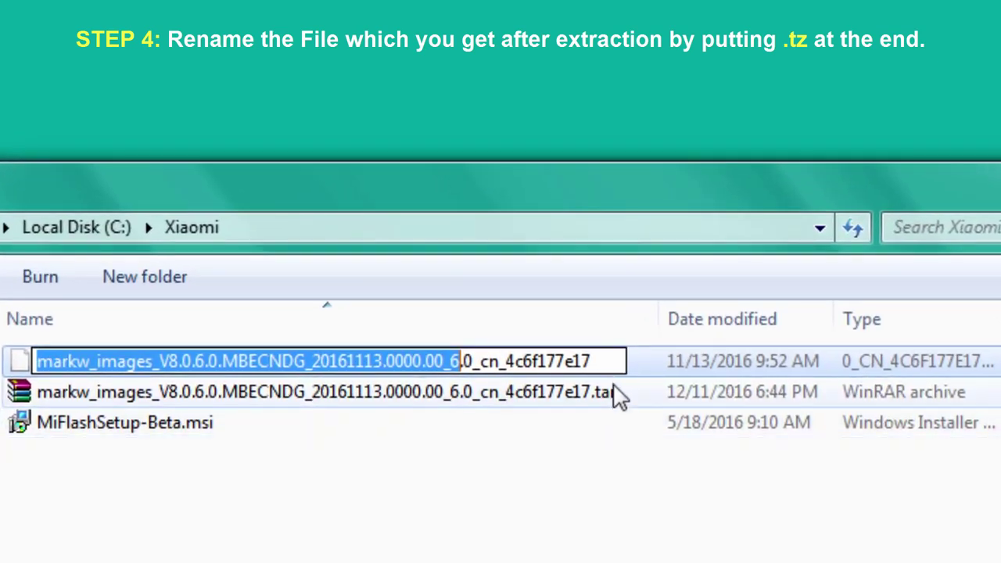
left_click(572, 230)
type(".tz")
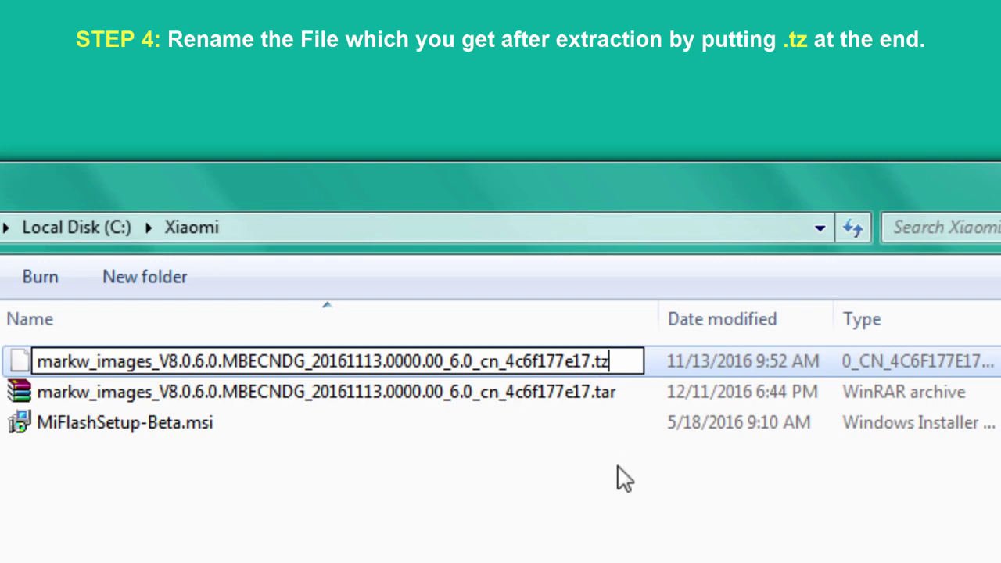
key("Return")
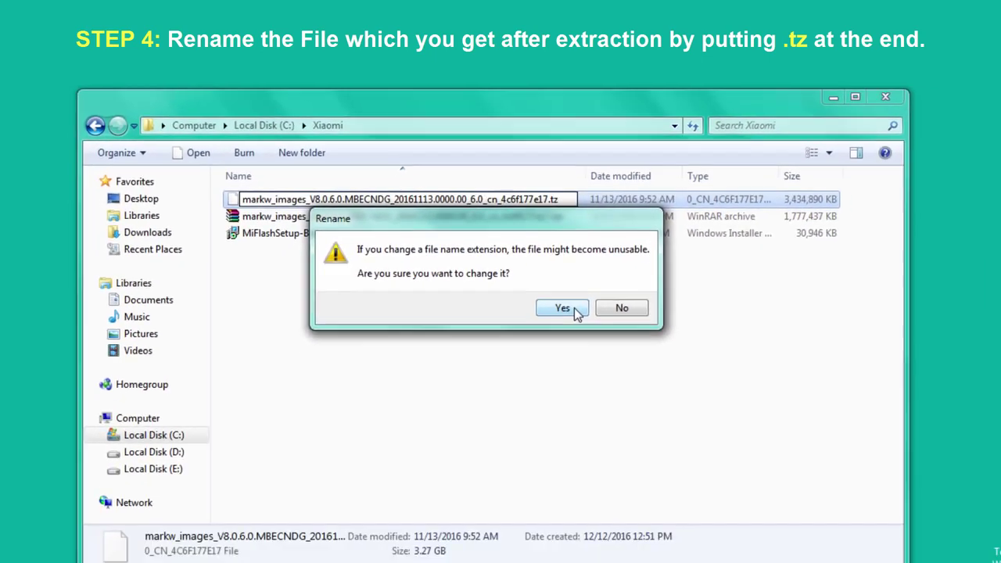
left_click(577, 312)
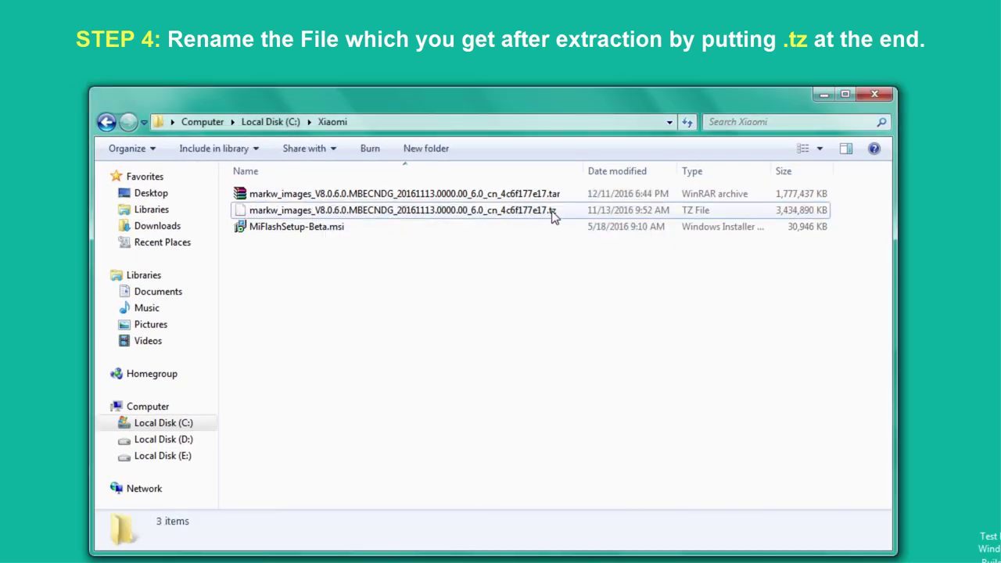
Extract the markw_images .tz file with 7-Zip into a subfolder of the same name.
left_click(552, 213)
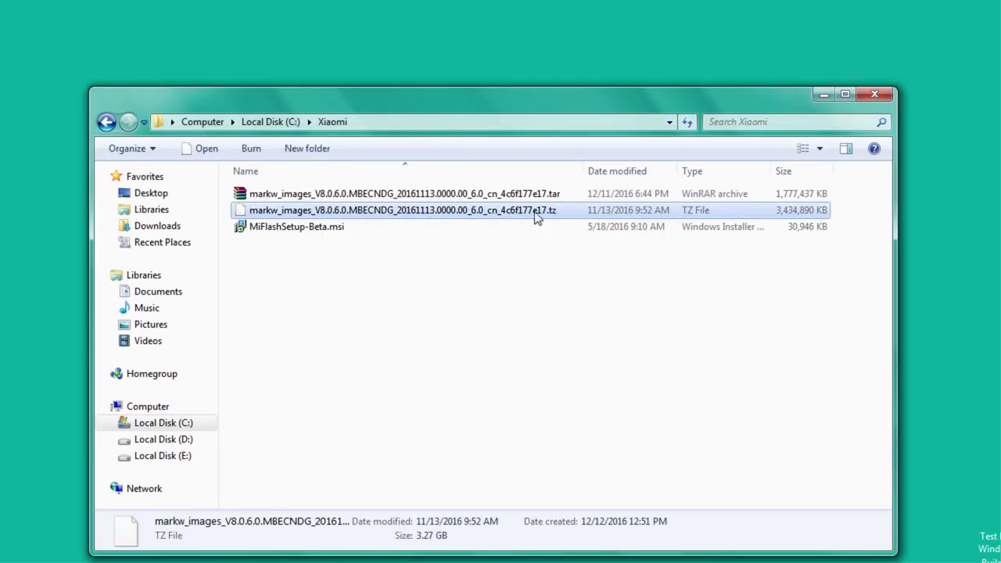
right_click(578, 211)
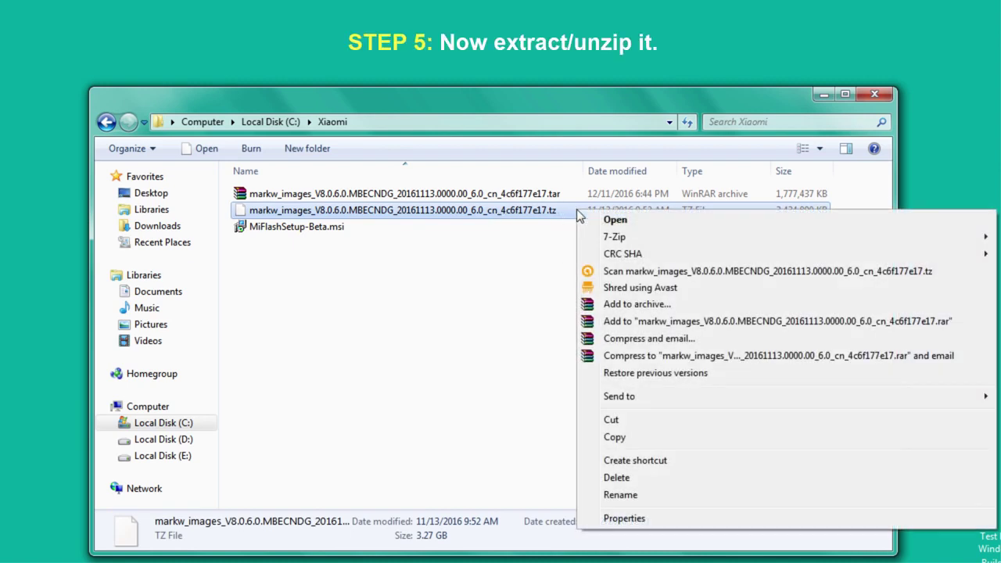
mouse_move(631, 245)
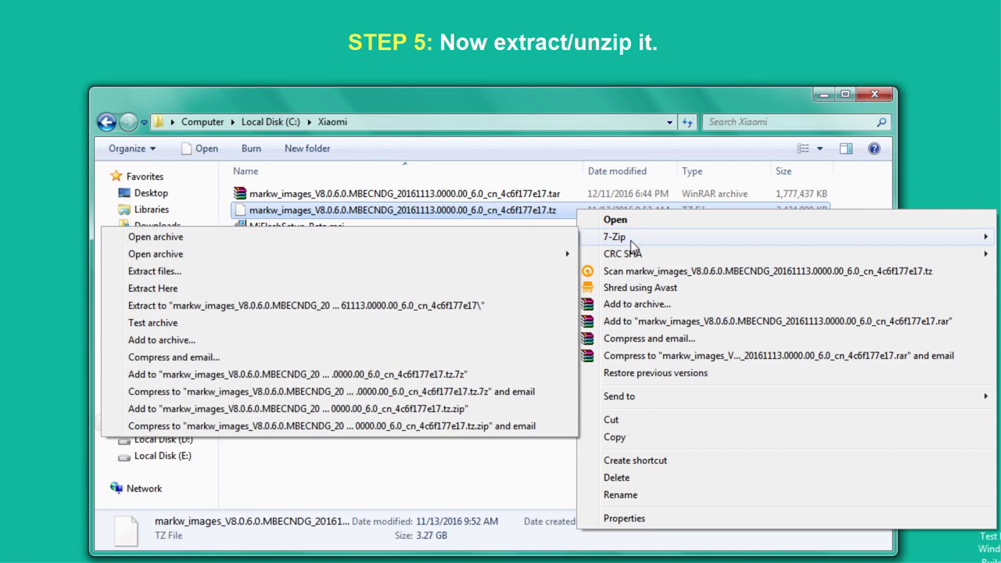
left_click(498, 306)
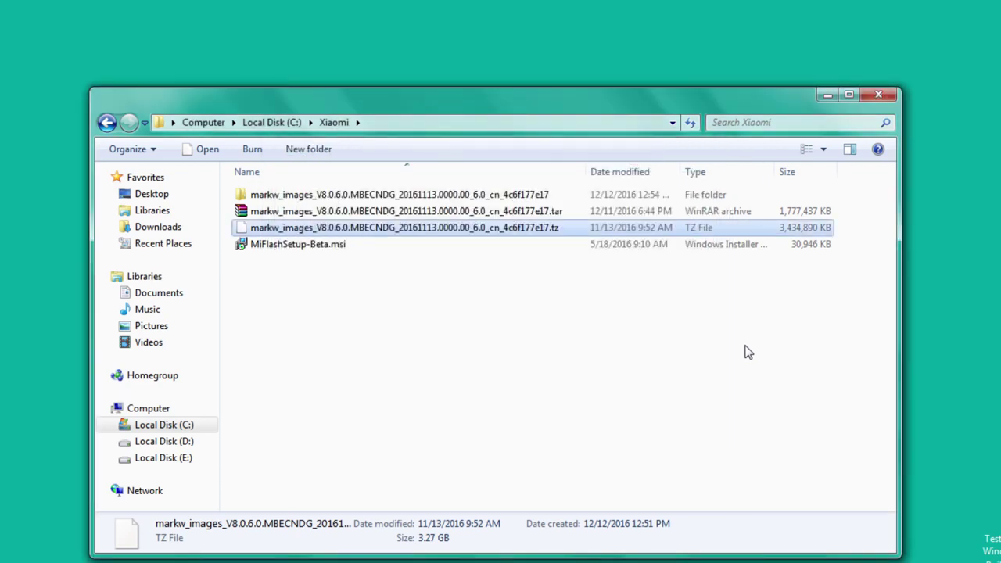
left_click(540, 309)
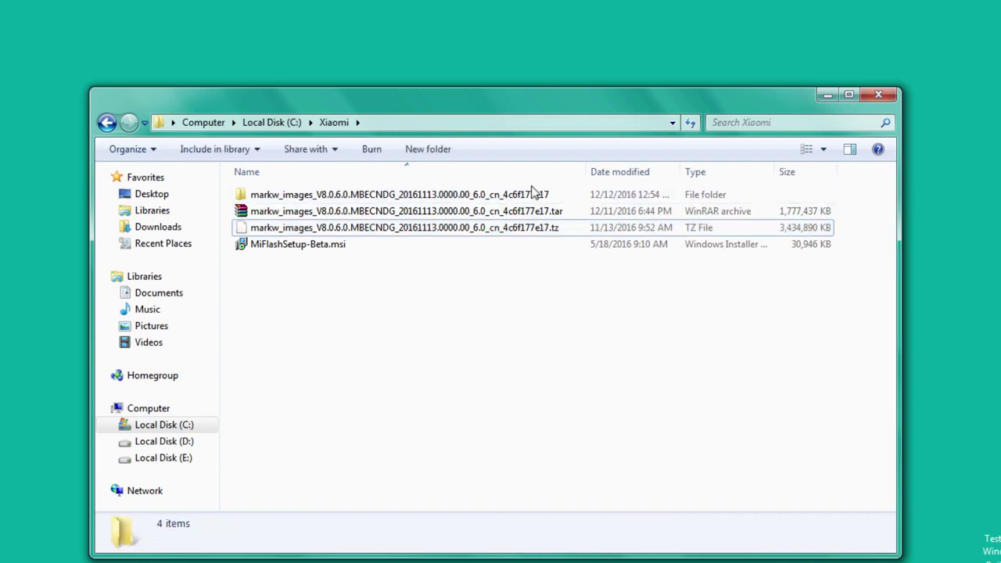
Examine the contents of the extracted ROM folder and its images subfolder, and return to the Xiaomi folder.
double_click(557, 197)
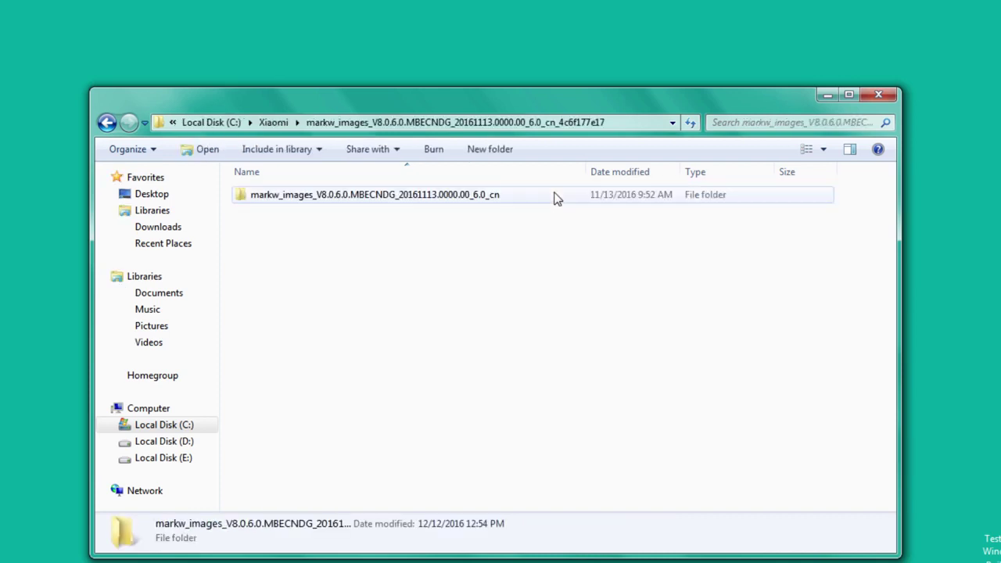
double_click(558, 196)
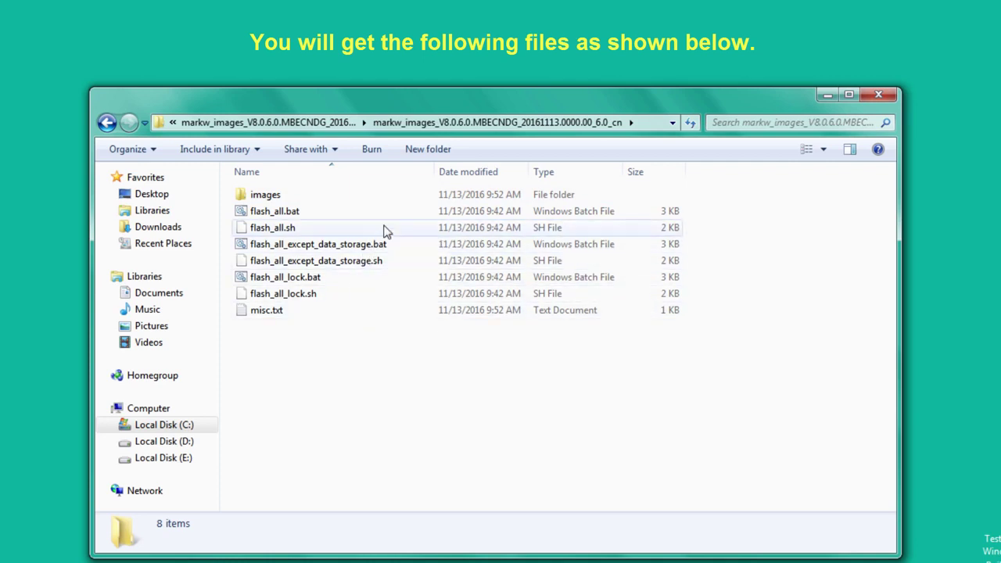
double_click(323, 198)
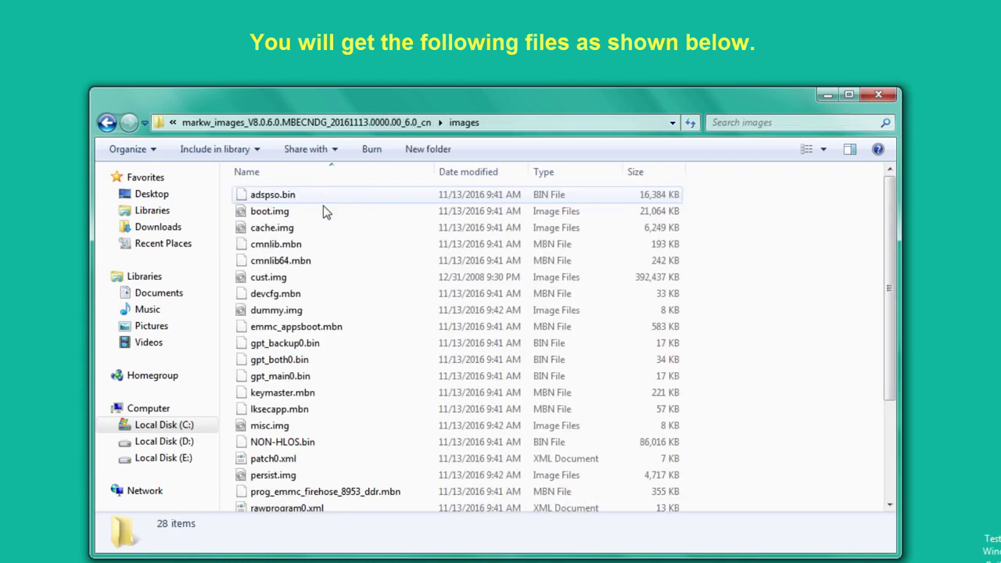
left_click(109, 123)
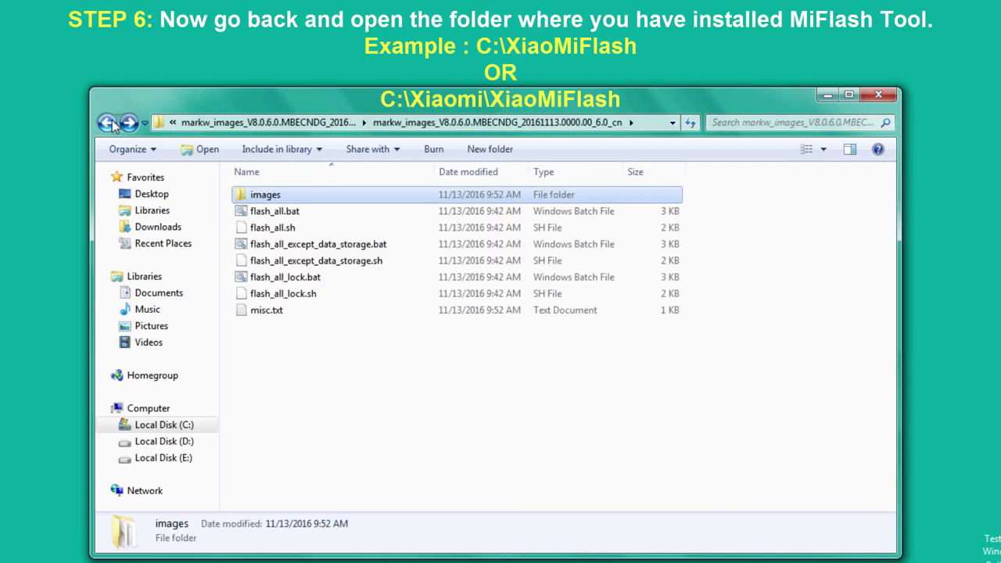
left_click(109, 123)
left_click(110, 122)
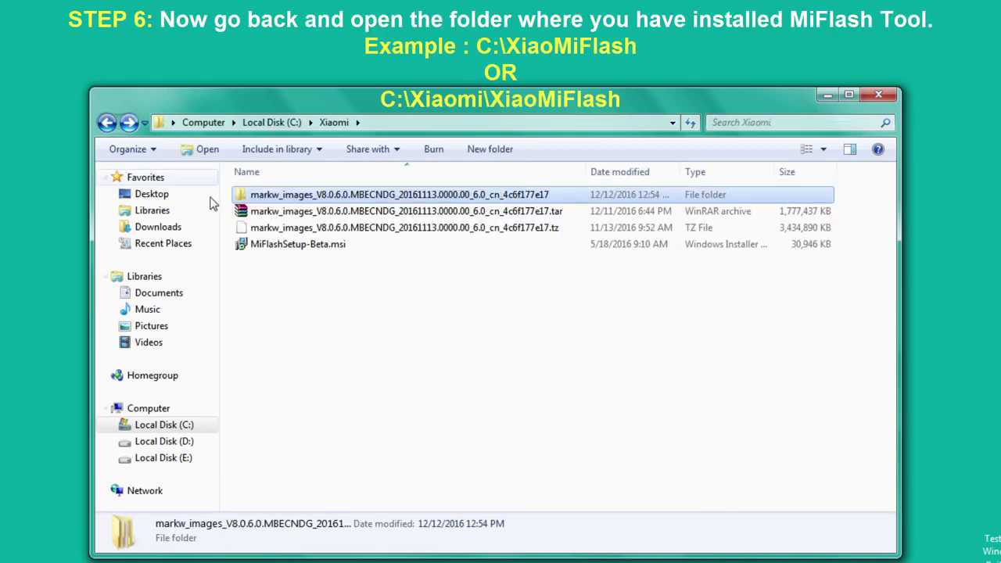
left_click(289, 274)
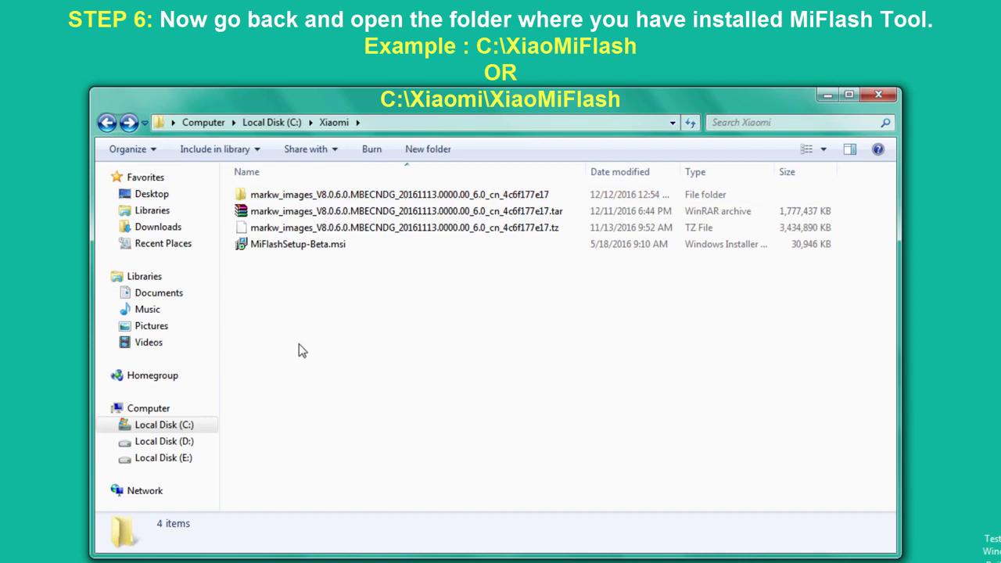
Open the MiFlash installation folder C:\XiaoMiFlash.
left_click(173, 425)
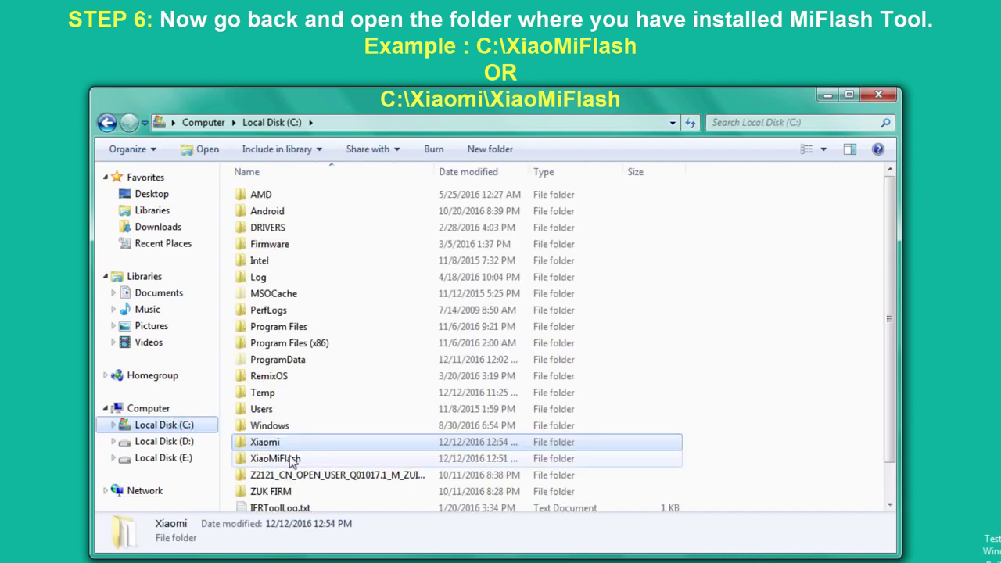
left_click(291, 462)
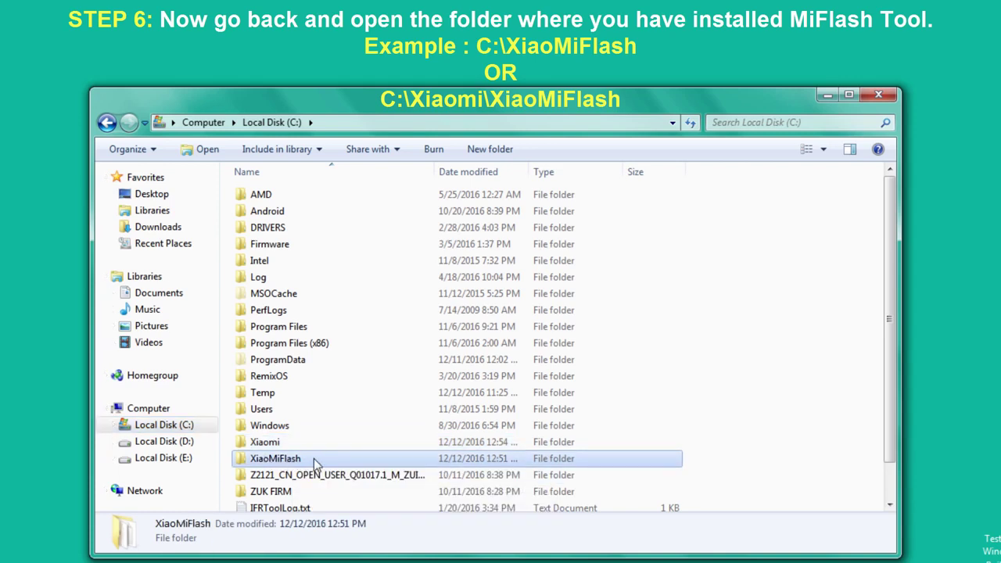
double_click(315, 461)
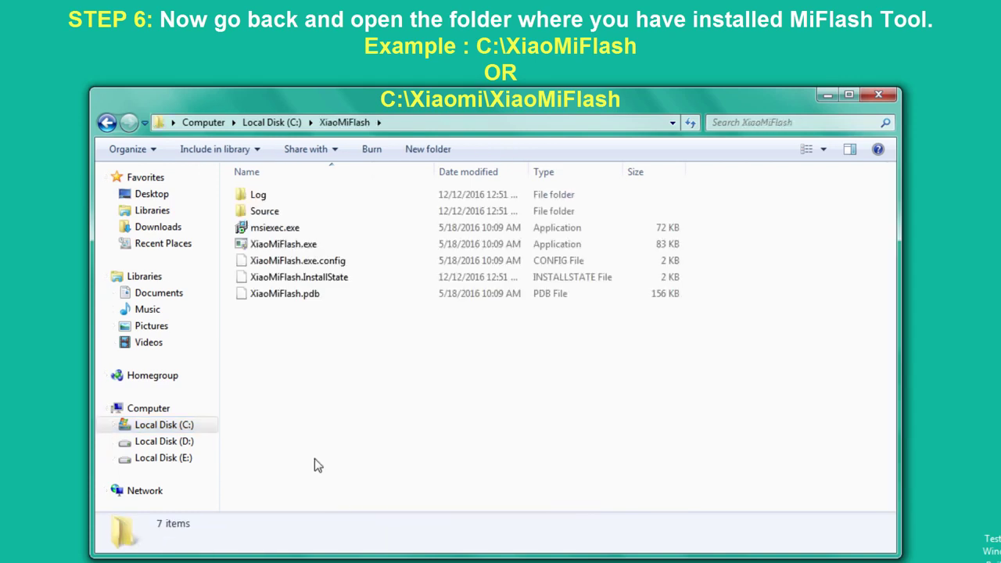
Run XiaoMiFlash.exe as administrator.
left_click(348, 247)
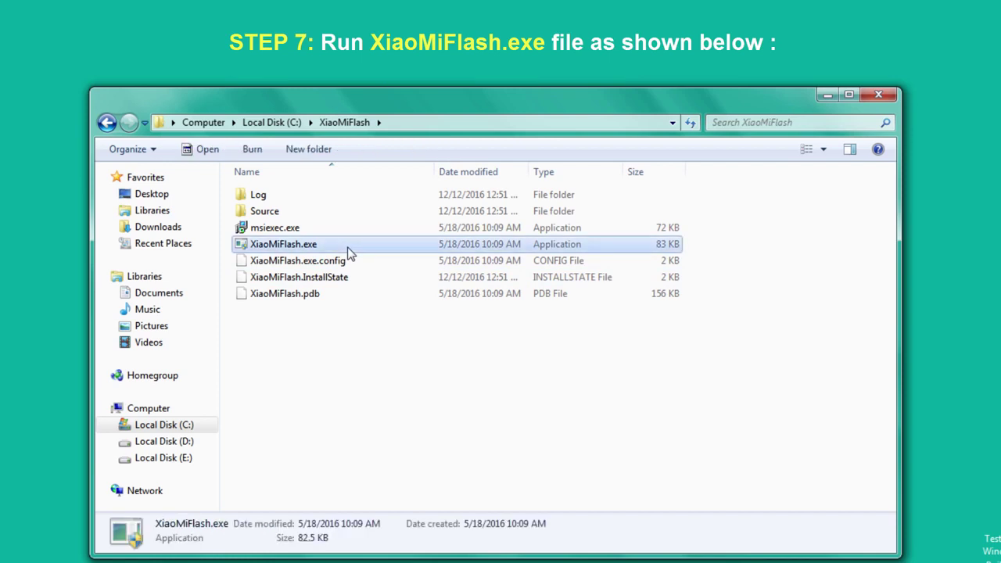
right_click(349, 253)
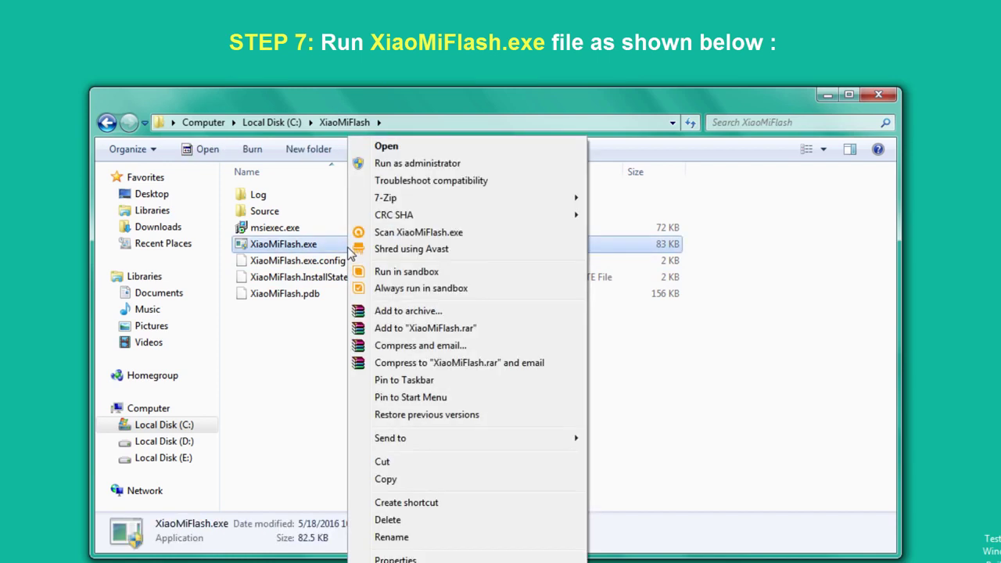
left_click(500, 166)
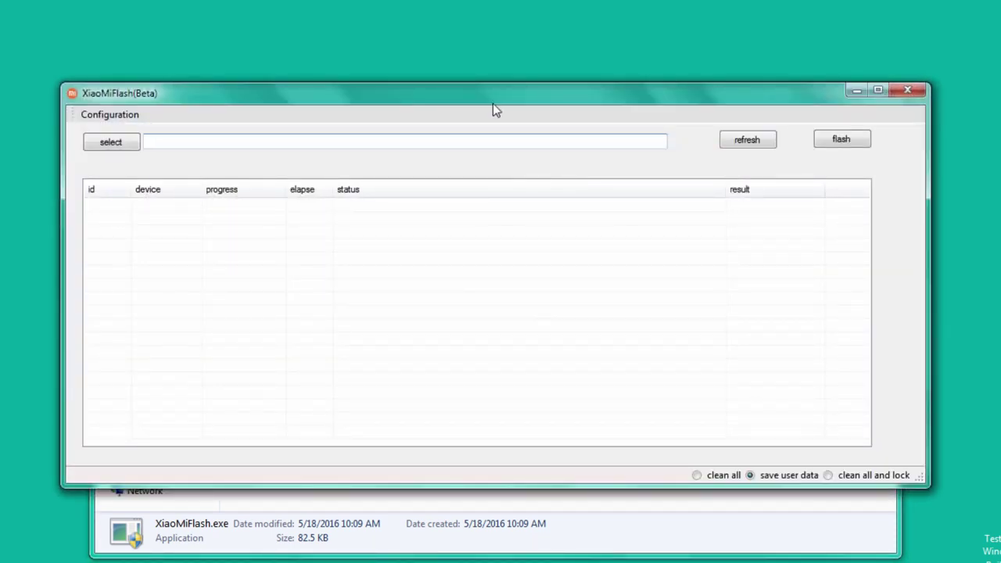
Choose the inner extracted ROM folder markw_images_V8.0.6.0.MBECNDG_20161113.0000.00_6.0_cn, nested two levels below C:\Xiaomi, as the flashing source.
left_click_drag(492, 96, 493, 101)
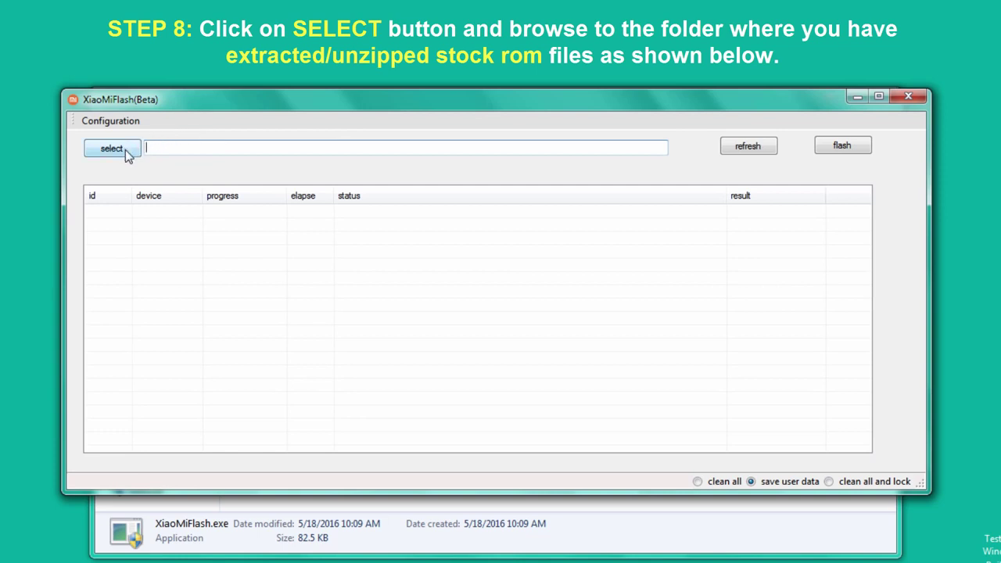
left_click(125, 150)
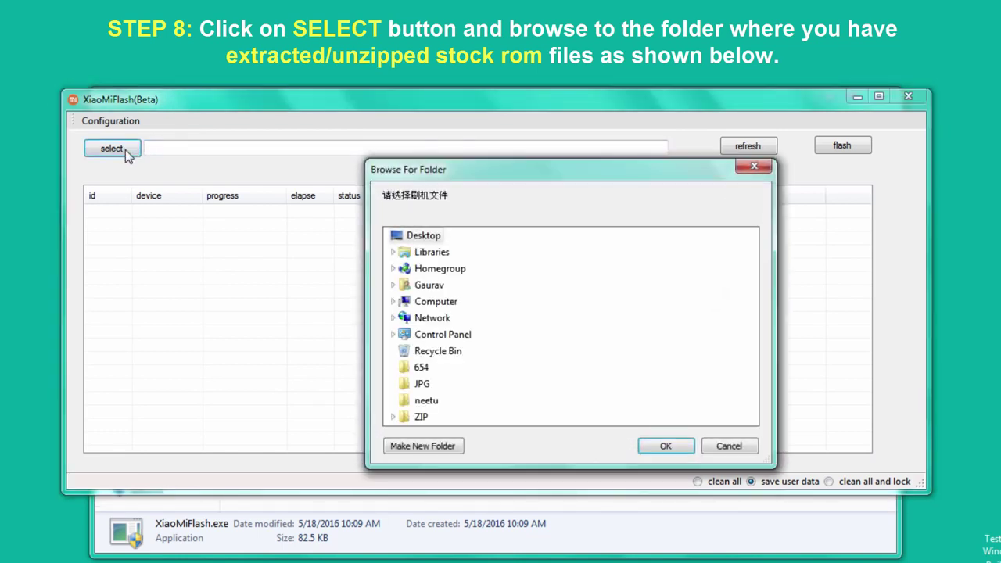
double_click(425, 303)
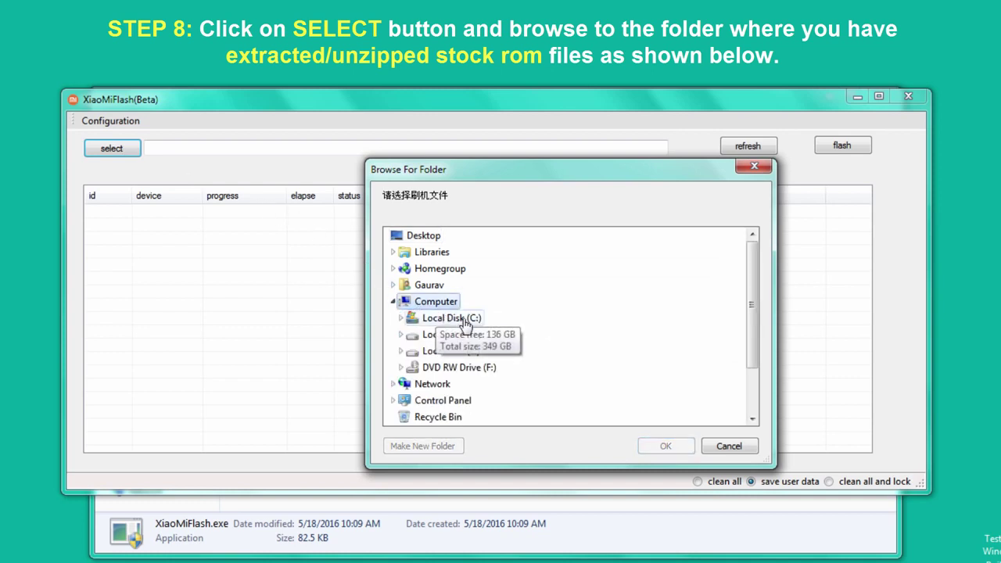
double_click(463, 321)
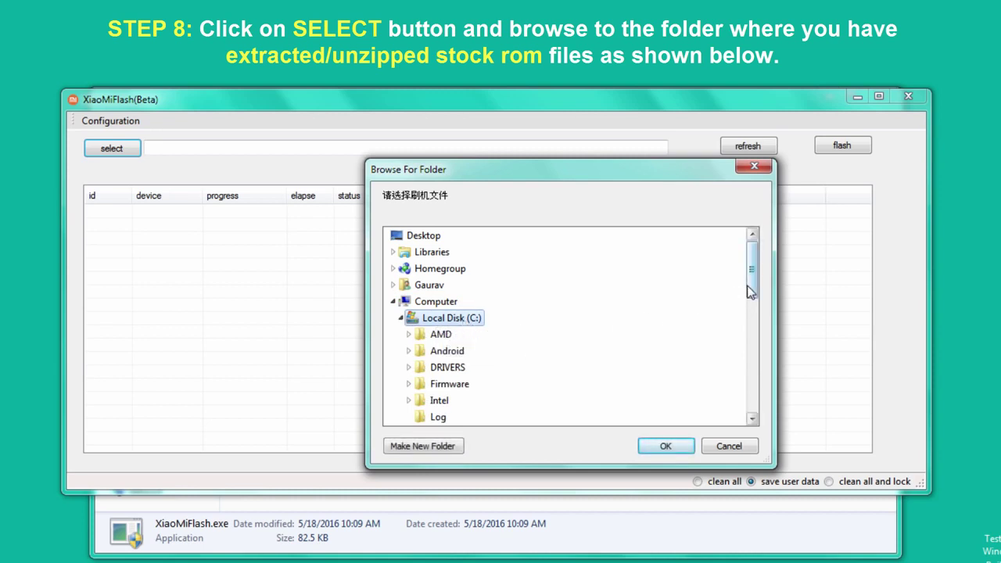
left_click_drag(752, 291, 752, 367)
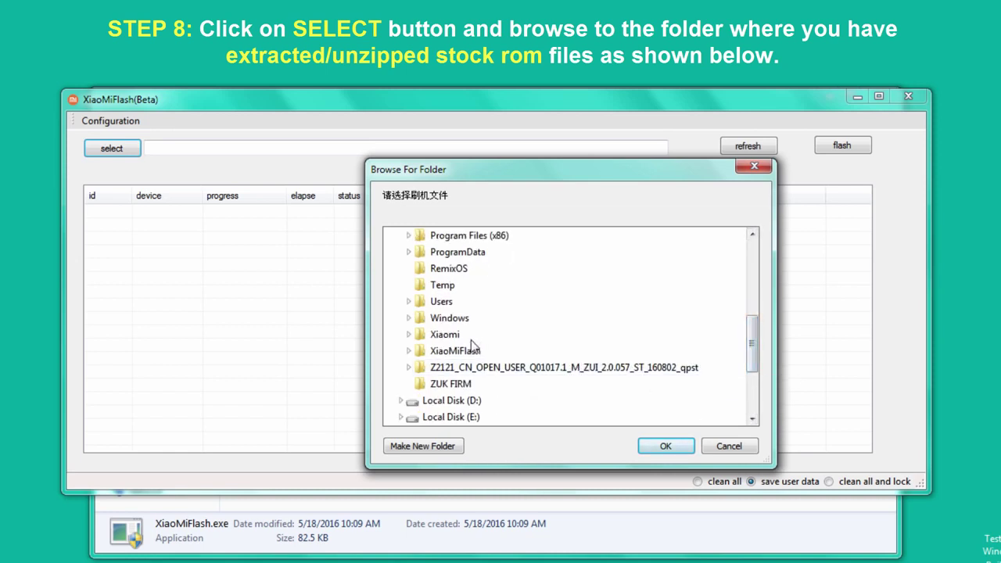
left_click(446, 335)
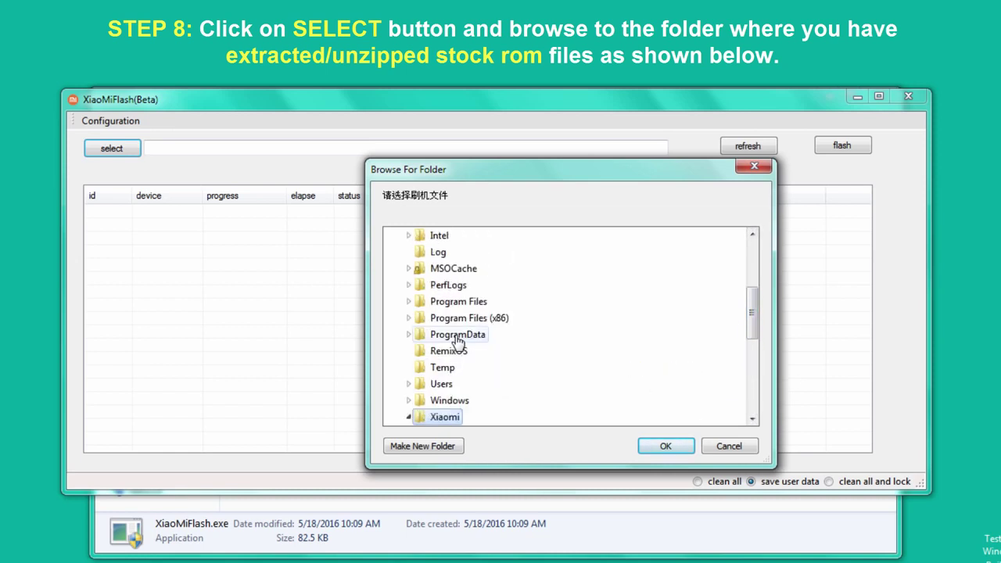
left_click_drag(752, 323, 753, 347)
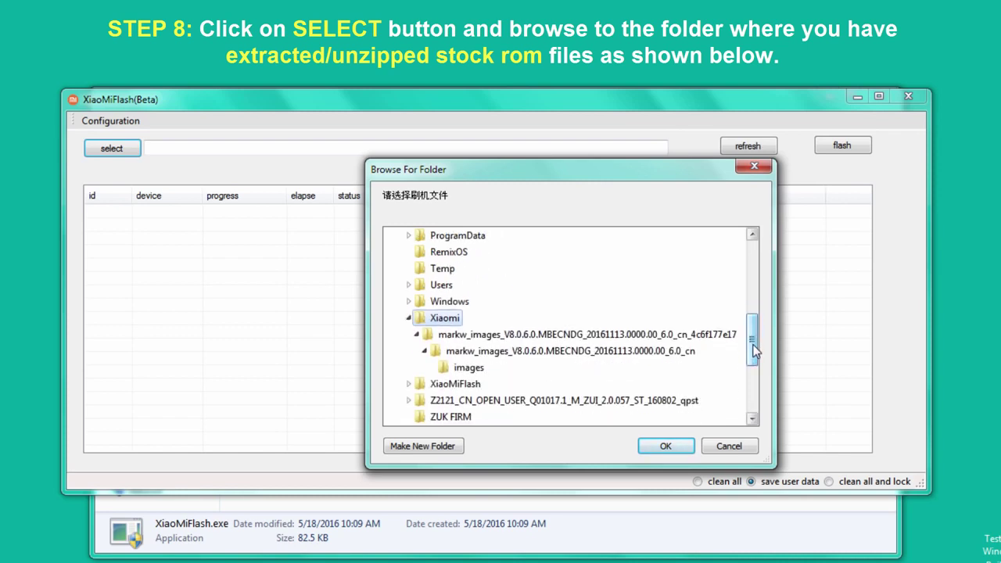
left_click(666, 360)
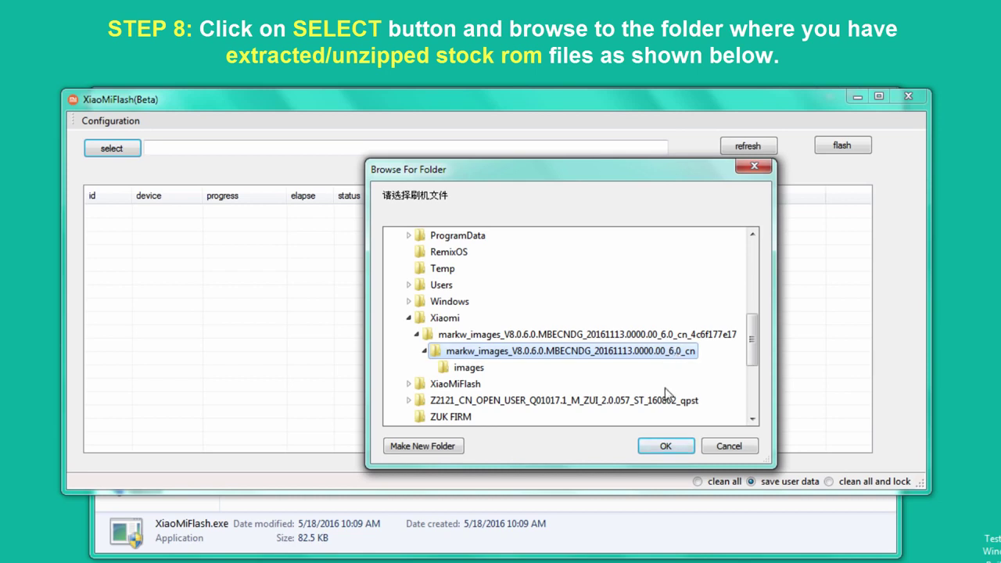
left_click(666, 446)
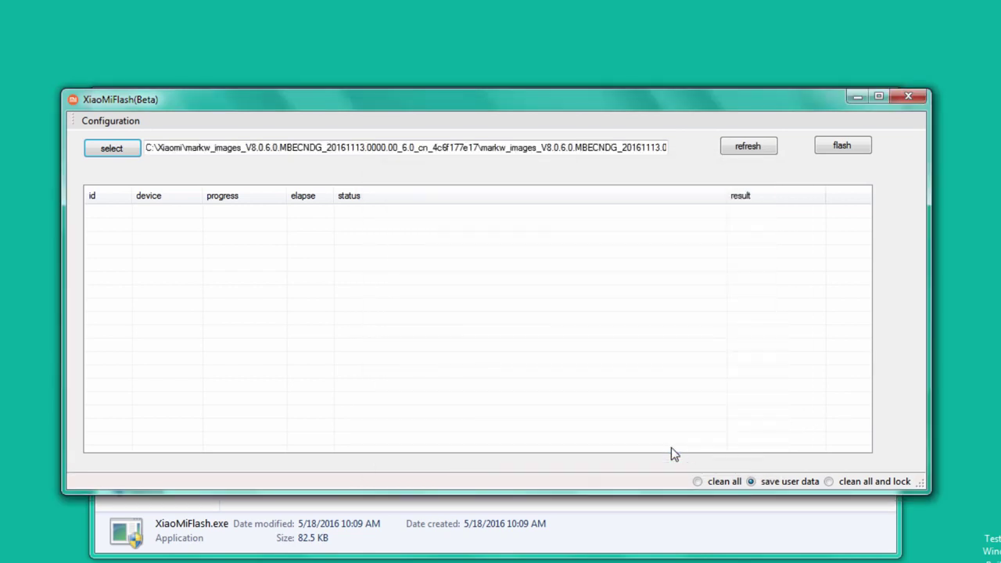
Refresh the list of connected devices and start flashing the ROM with the clean all and lock option.
left_click(829, 482)
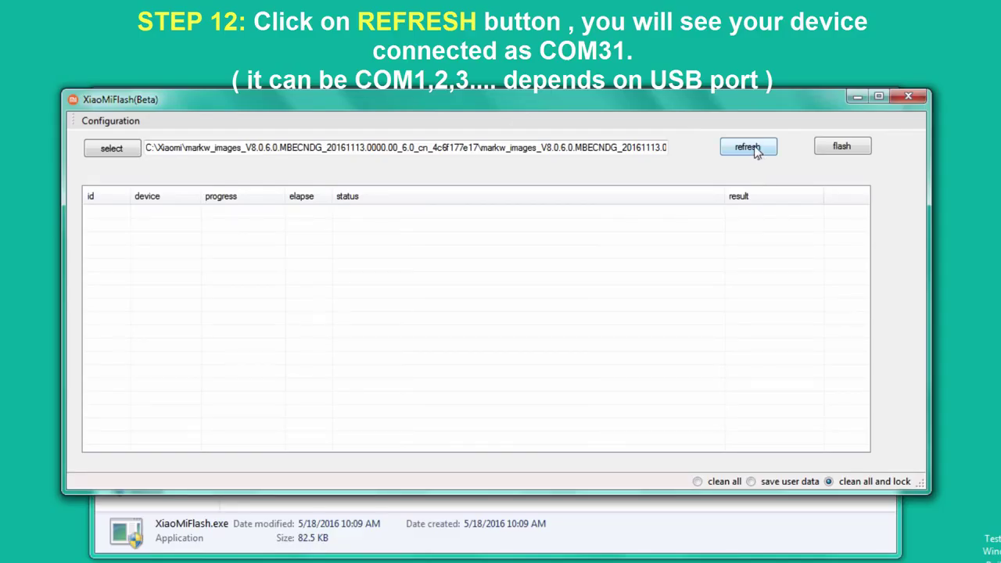
left_click(756, 151)
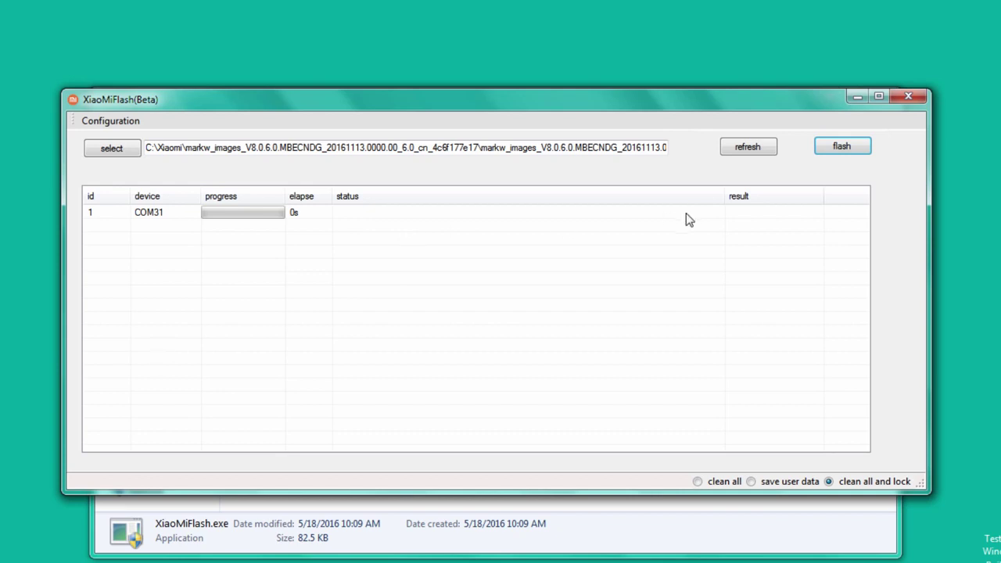
left_click(858, 153)
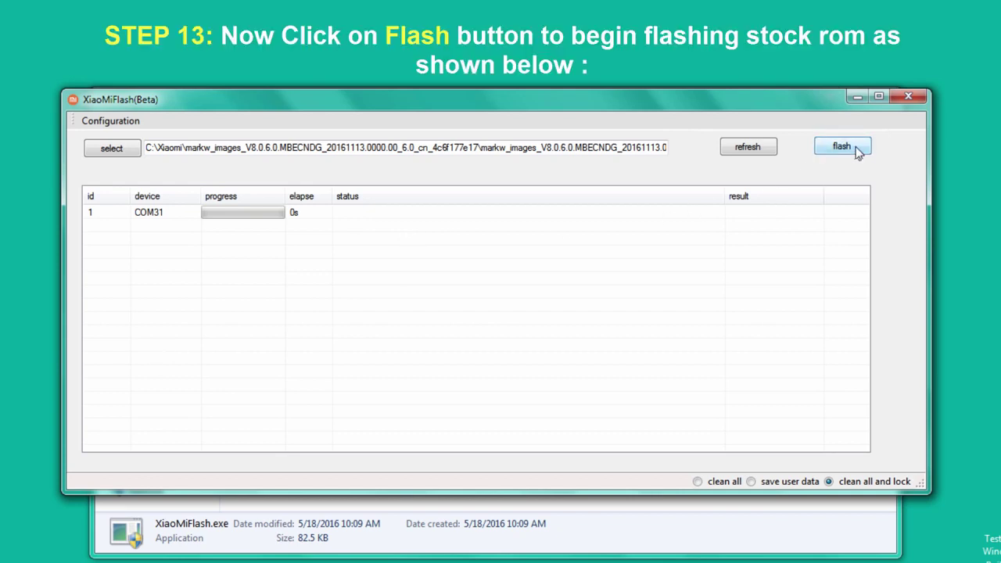